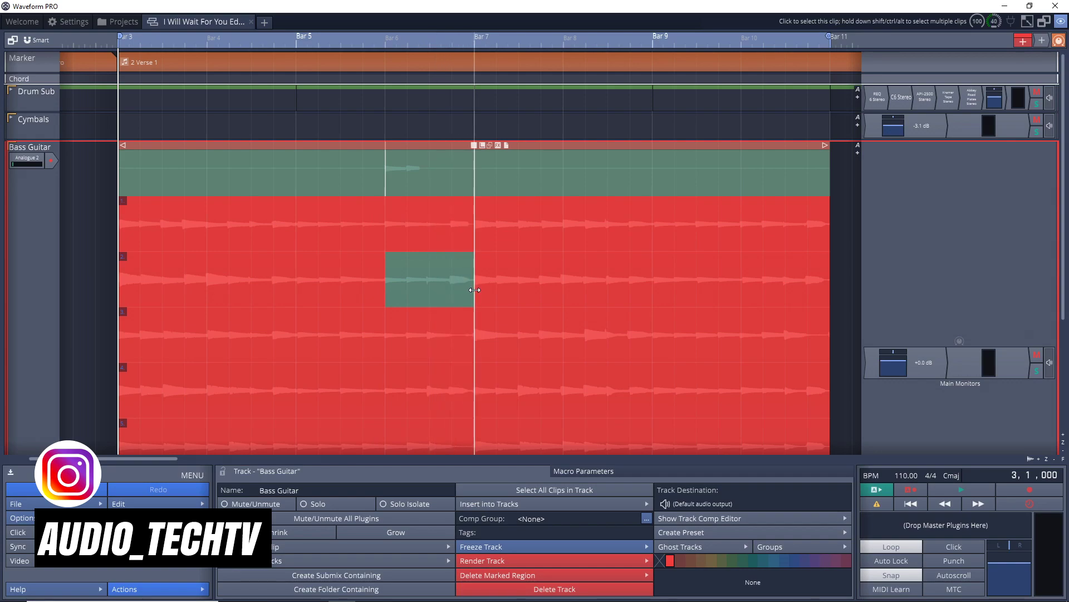
# Step: Use take 1 in the comp from bar 3 onward
pyautogui.moveTo(384, 228); pyautogui.dragTo(115, 230)
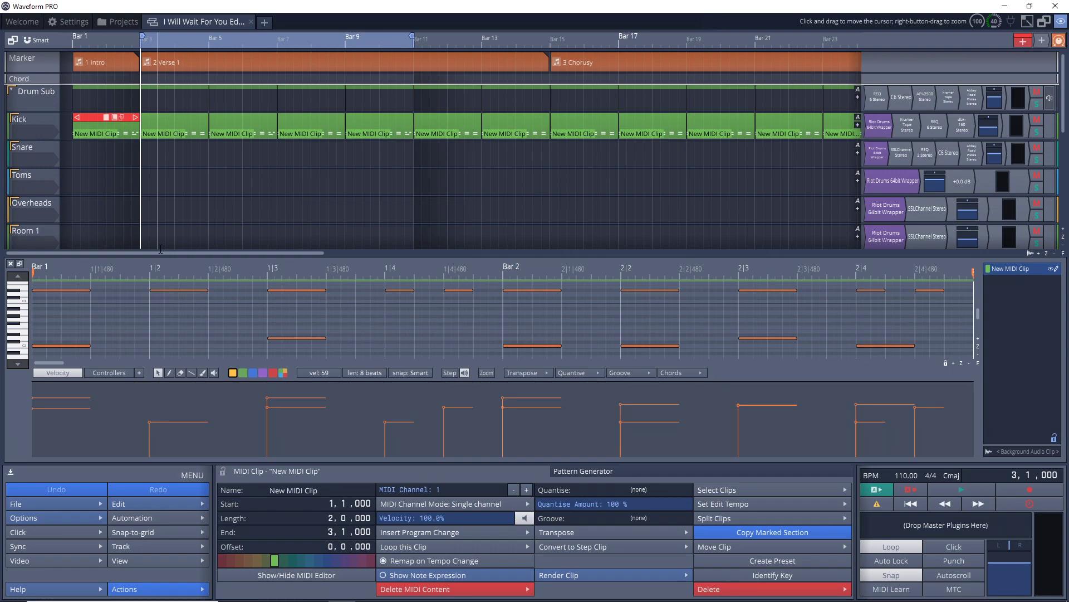
# Step: Close the MIDI note editor and set the loop range from bar 3 to bar 11
pyautogui.click(10, 264)
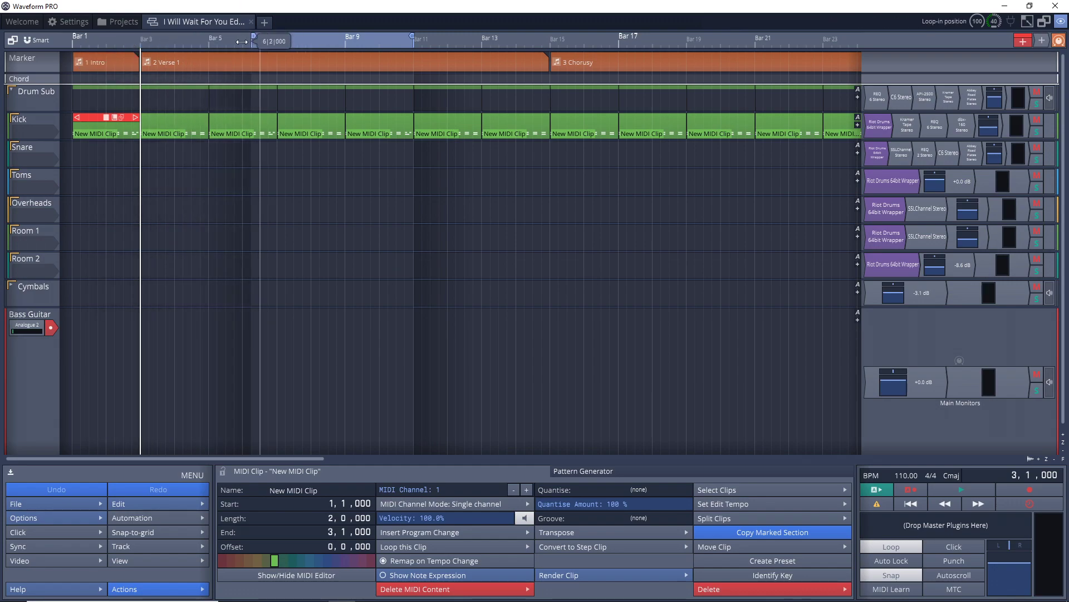
pyautogui.moveTo(138, 44); pyautogui.dragTo(148, 44)
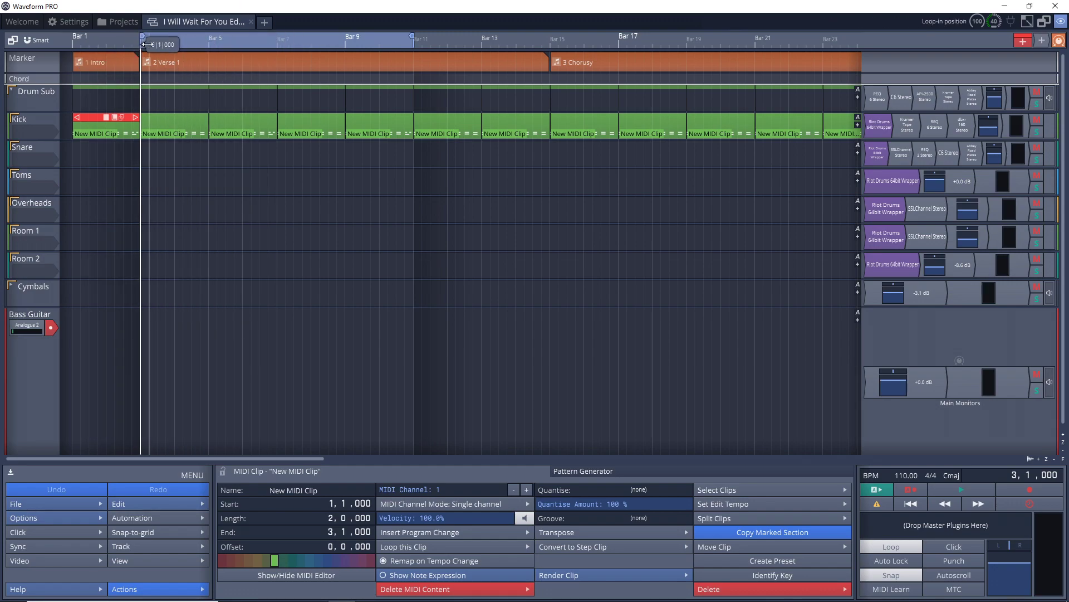
pyautogui.click(414, 37)
pyautogui.moveTo(387, 37); pyautogui.dragTo(411, 36)
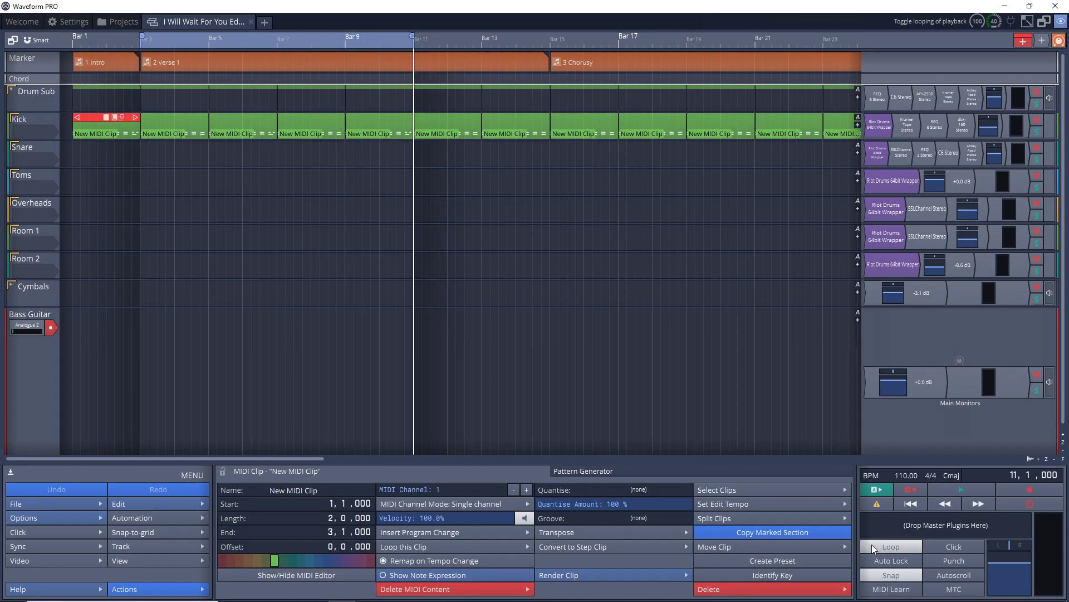
# Step: Make sure looped playback is on and collapse the drum folder
pyautogui.click(891, 546)
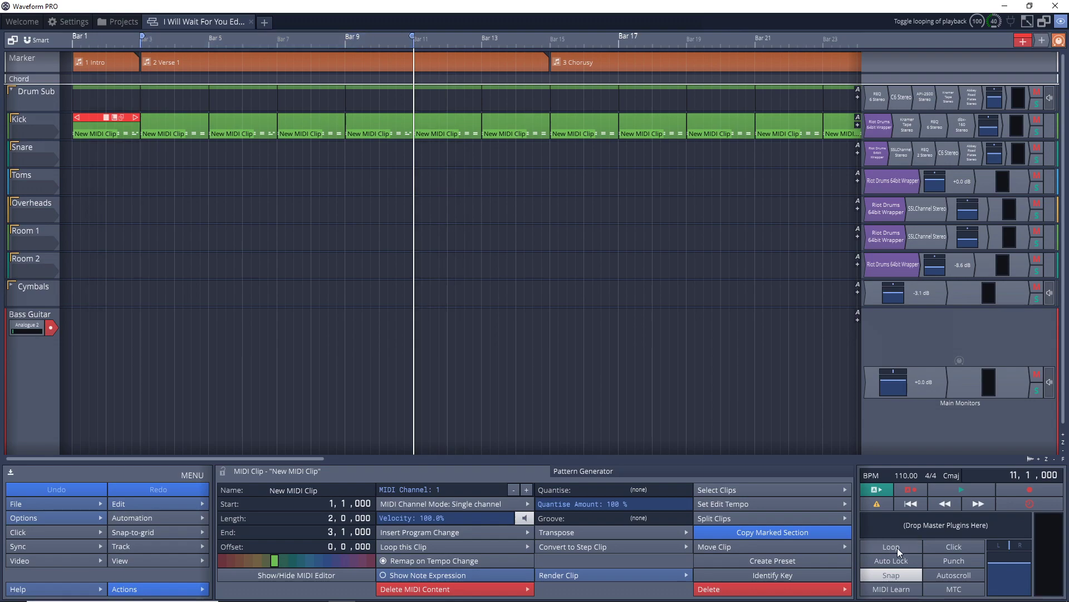
pyautogui.click(891, 547)
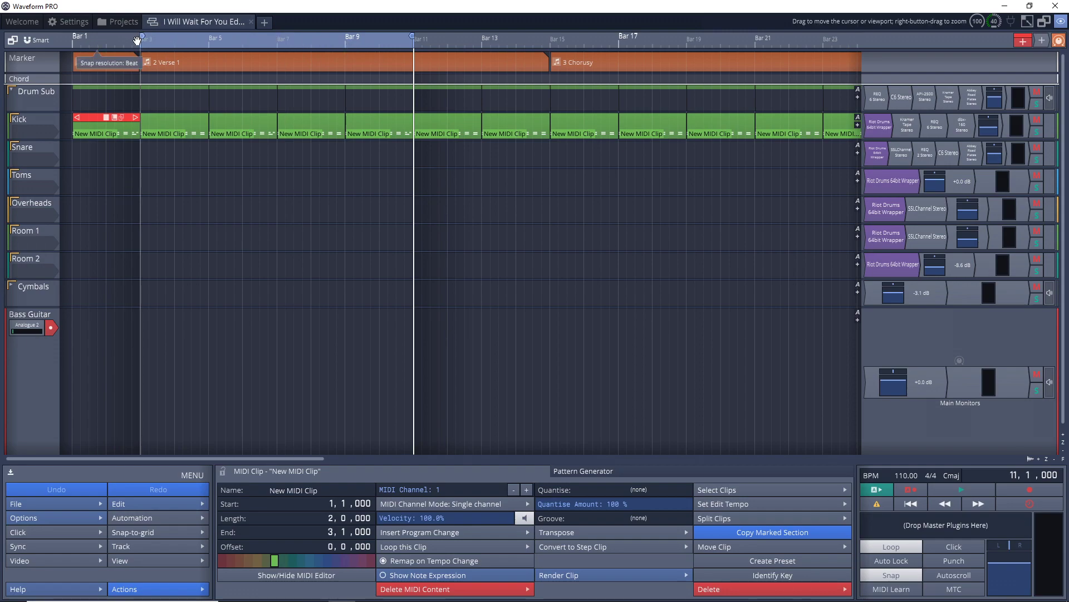
pyautogui.click(11, 90)
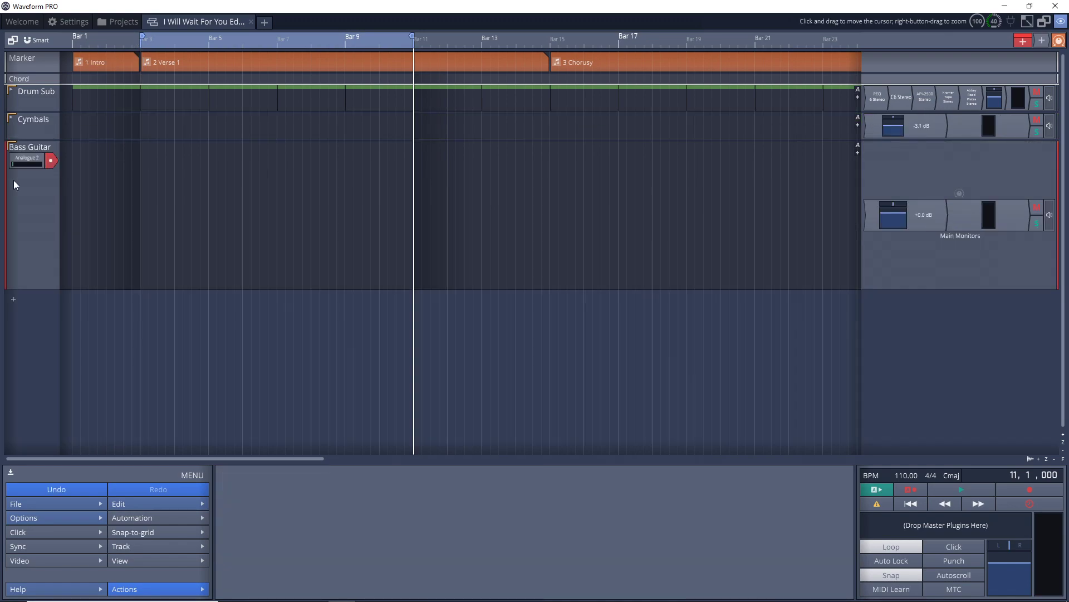
# Step: Record bass takes over the bar 3–11 loop
pyautogui.click(1026, 490)
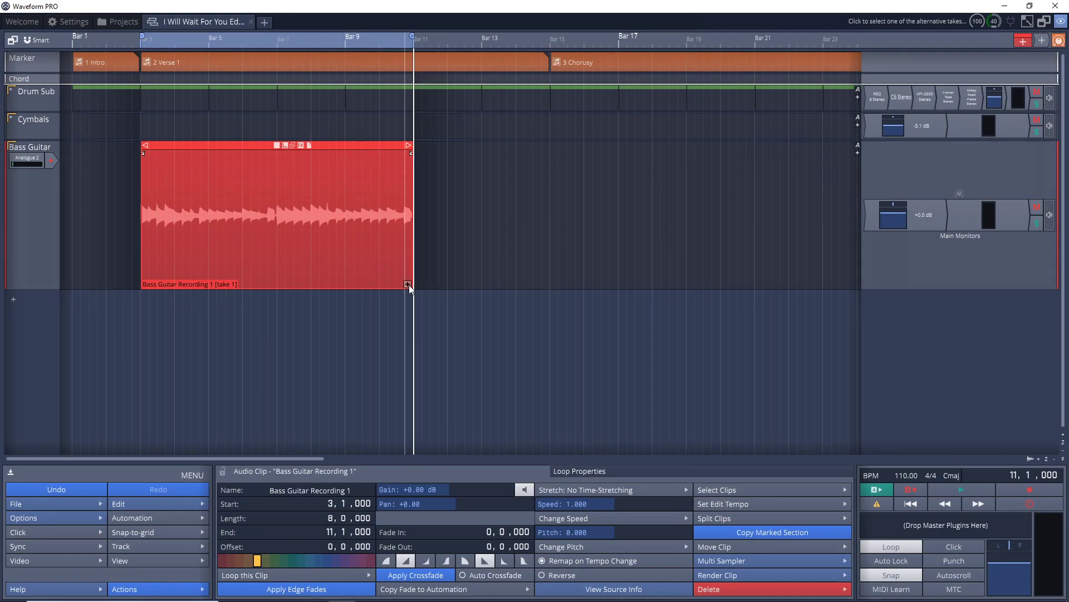
# Step: Audition take 7, then show every bass take as its own lane beneath the comp lane
pyautogui.click(408, 284)
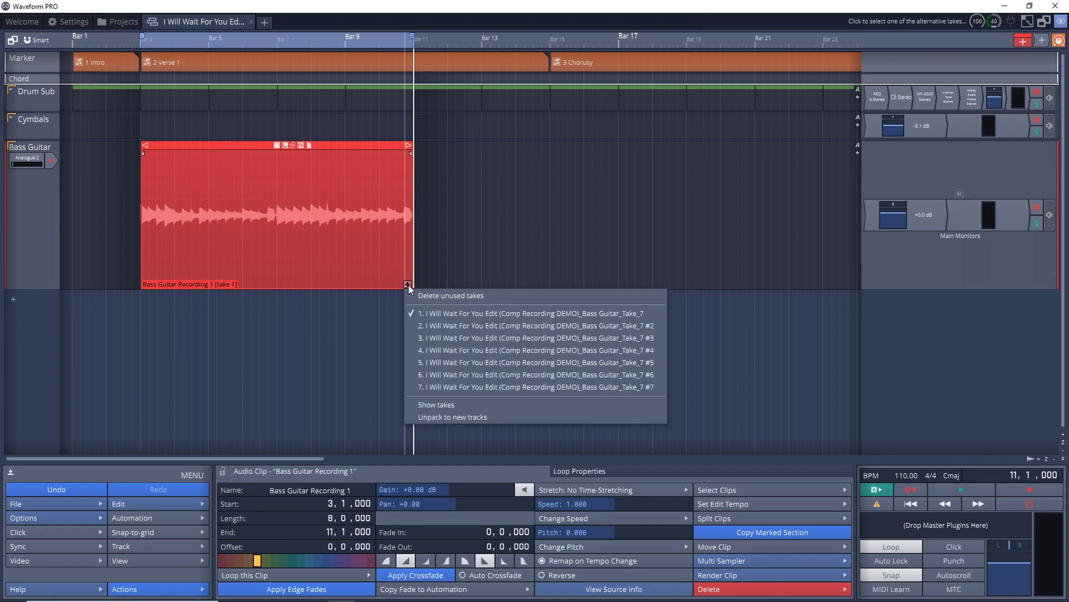
pyautogui.click(491, 386)
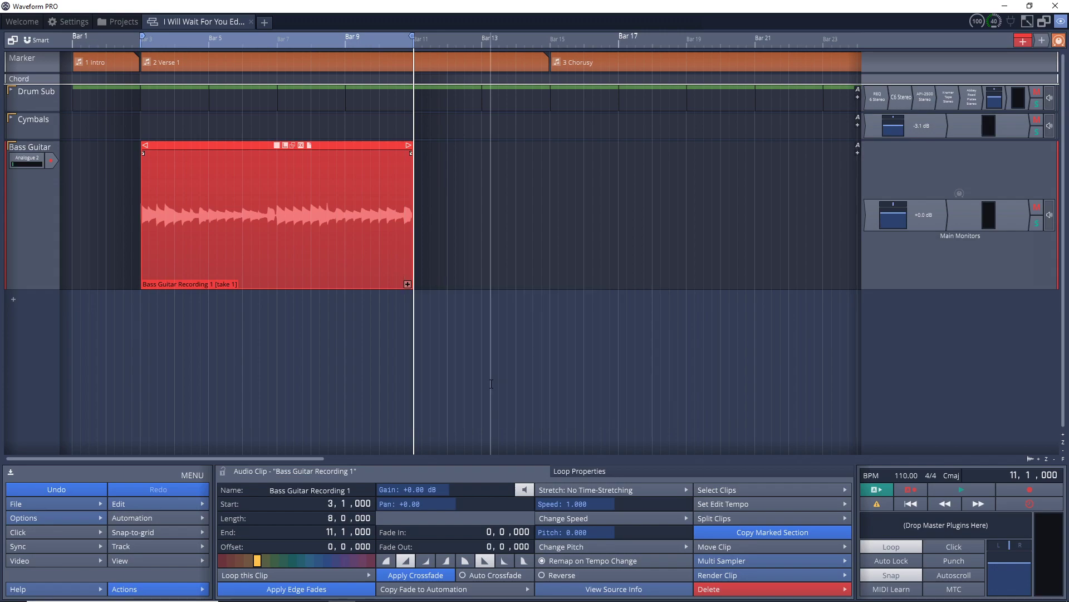
pyautogui.click(408, 284)
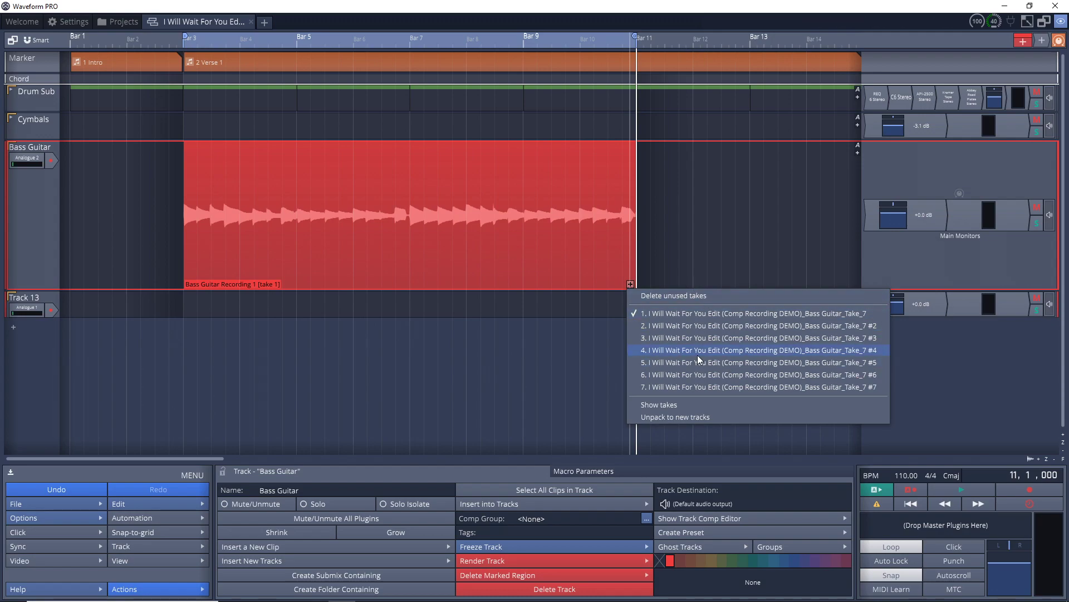
pyautogui.click(653, 405)
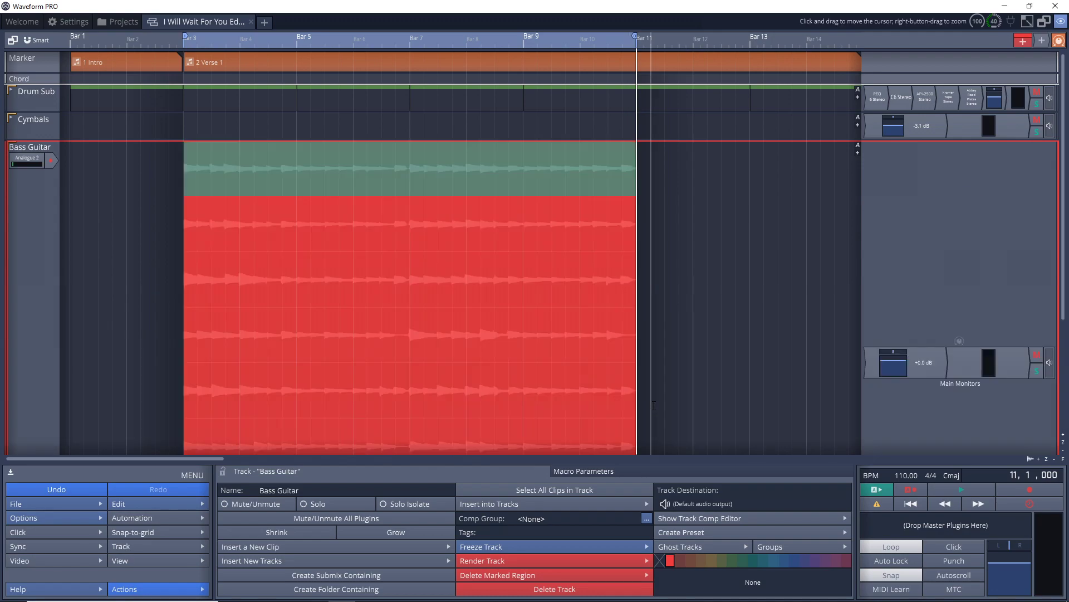
pyautogui.scroll(-2, 44, 279)
pyautogui.scroll(-2, 47, 283)
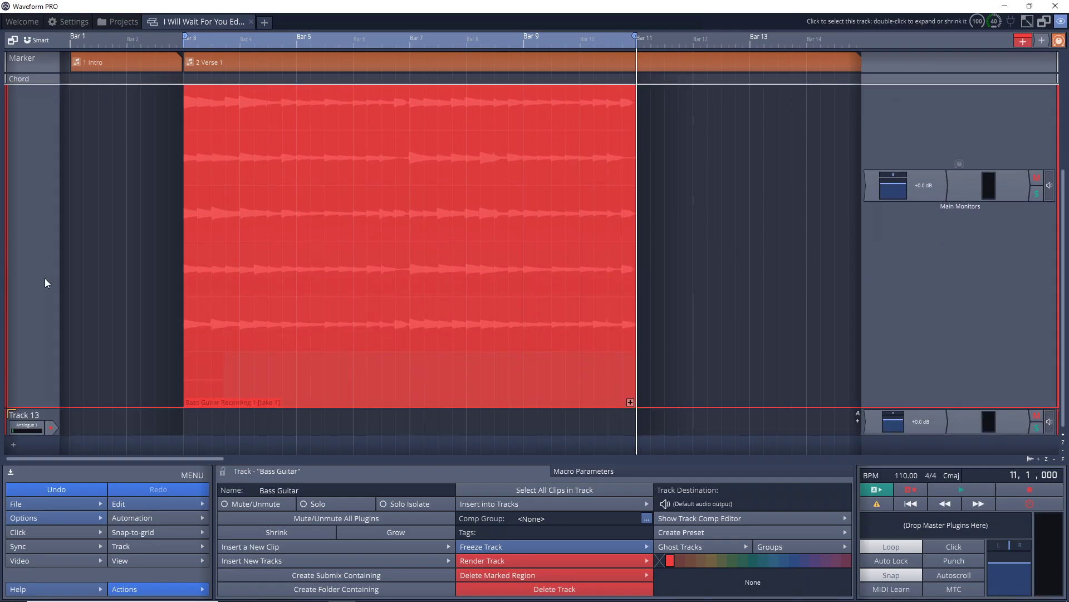
pyautogui.scroll(3, 45, 279)
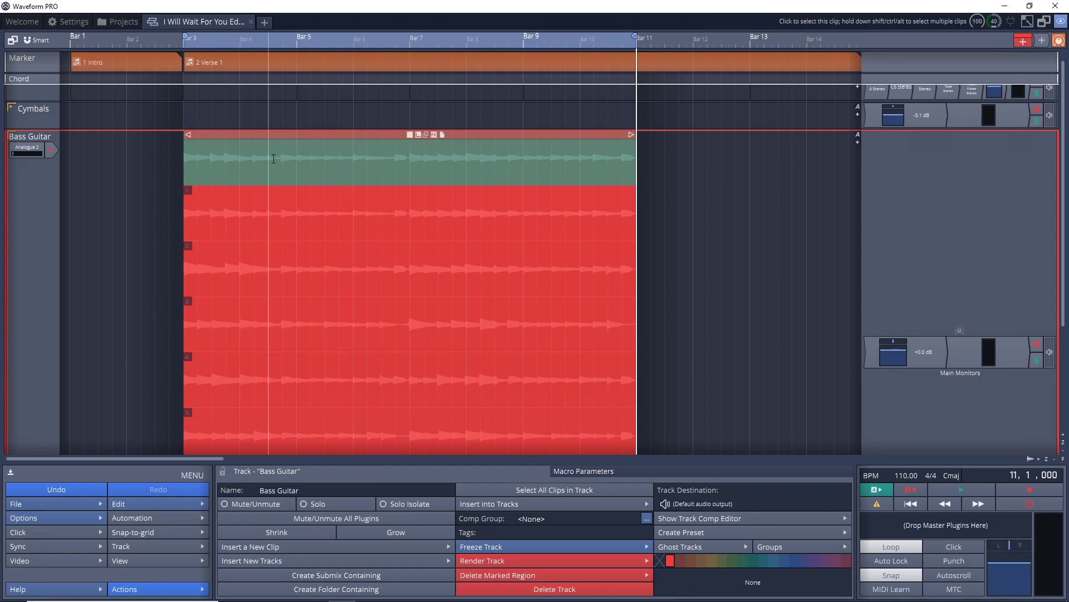
# Step: Zoom the timeline to fit the bar 3–11 bass clip and audition the takes
pyautogui.press('z')
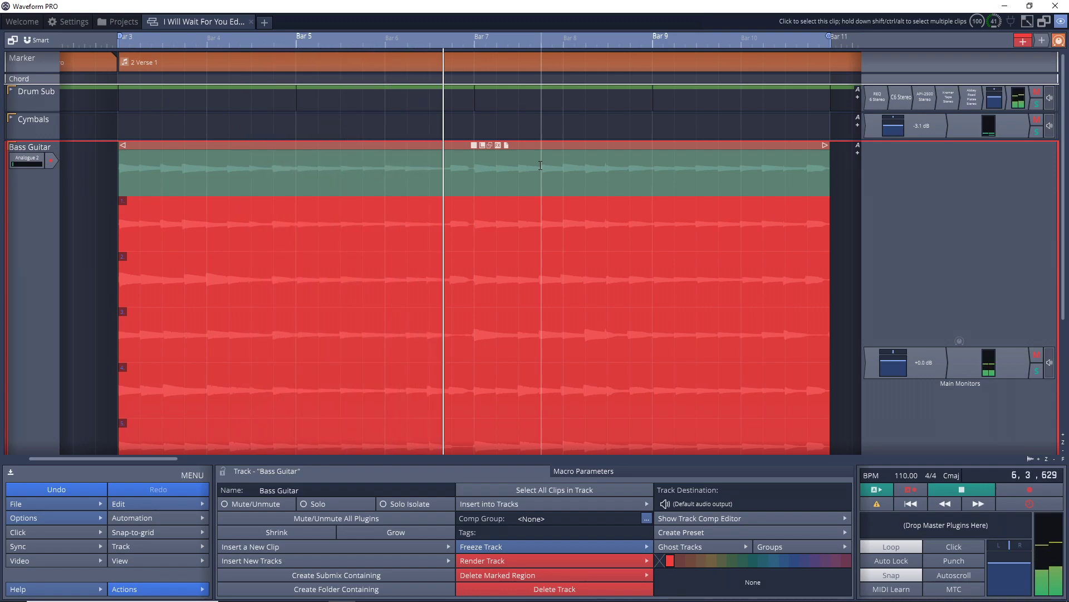
pyautogui.press('space')
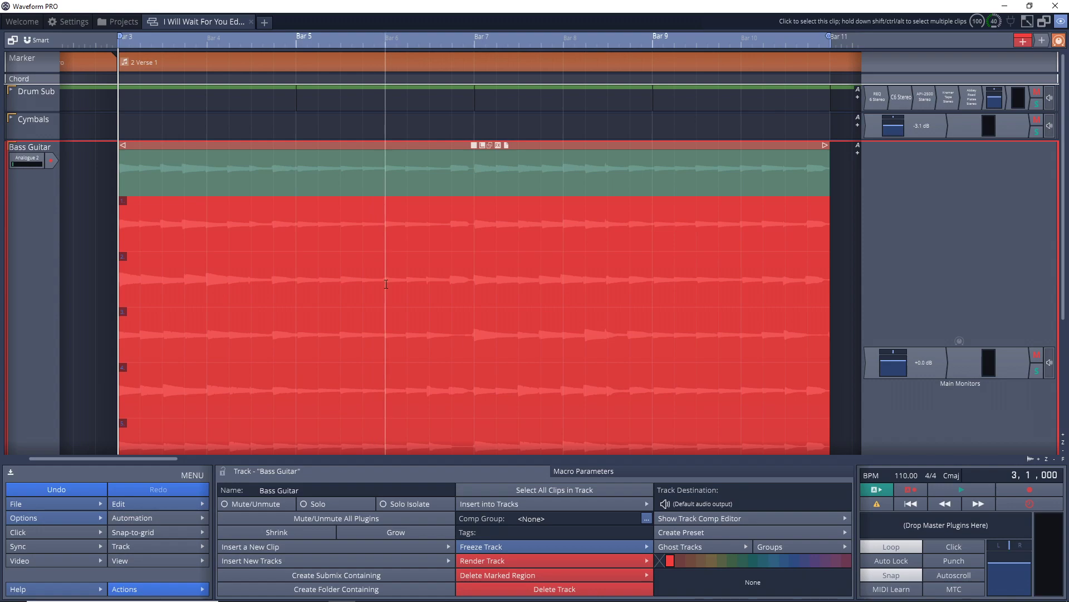
# Step: Comp bars 6–7 from take 2, with take 1 covering the rest of the clip
pyautogui.moveTo(386, 284); pyautogui.dragTo(475, 290)
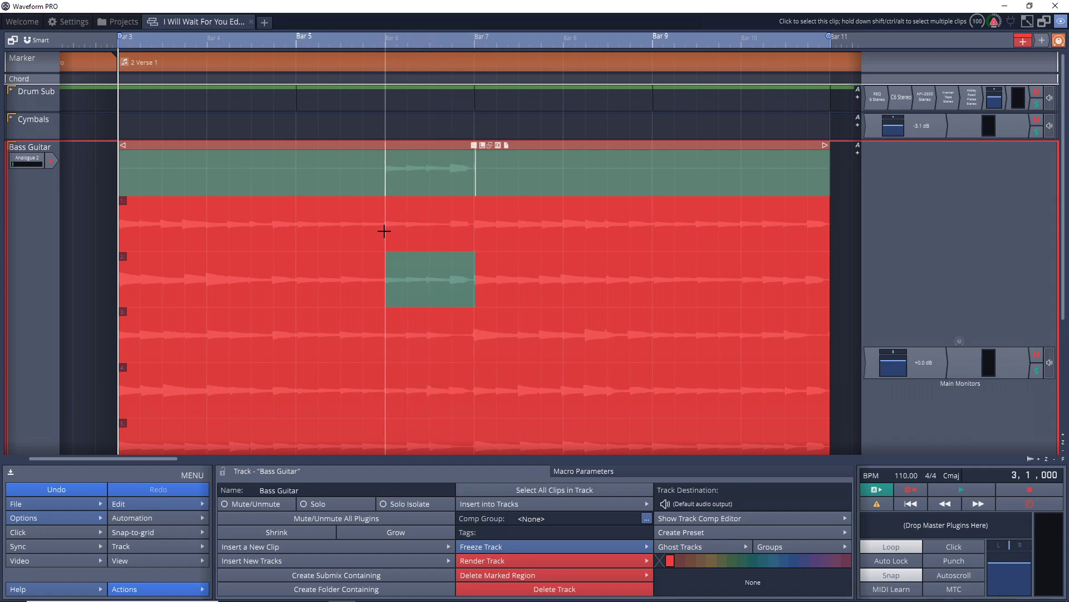
pyautogui.moveTo(384, 231); pyautogui.dragTo(95, 232)
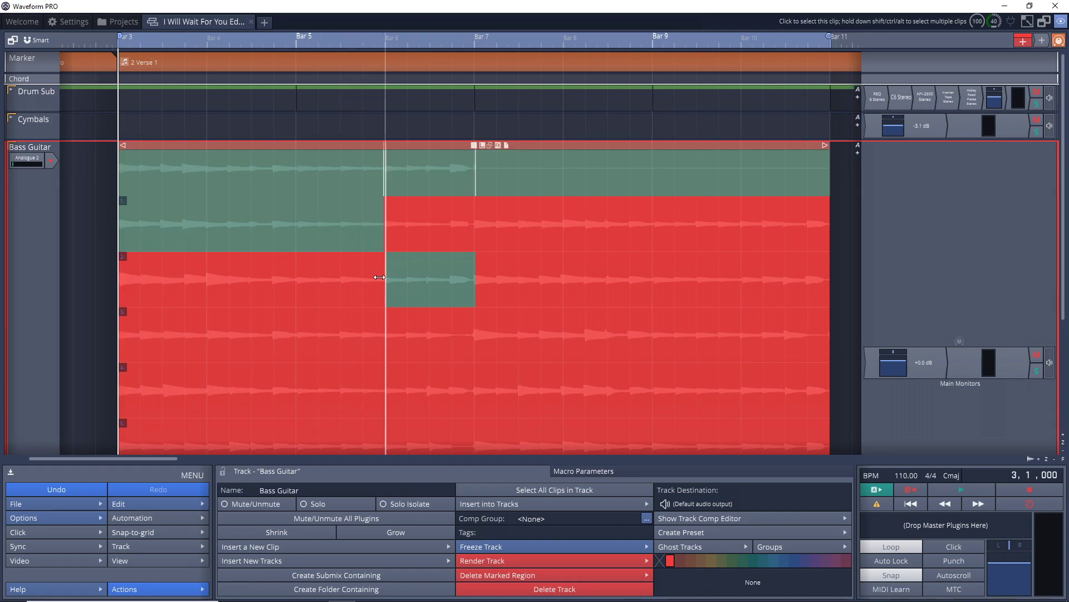
pyautogui.moveTo(384, 277); pyautogui.dragTo(383, 278)
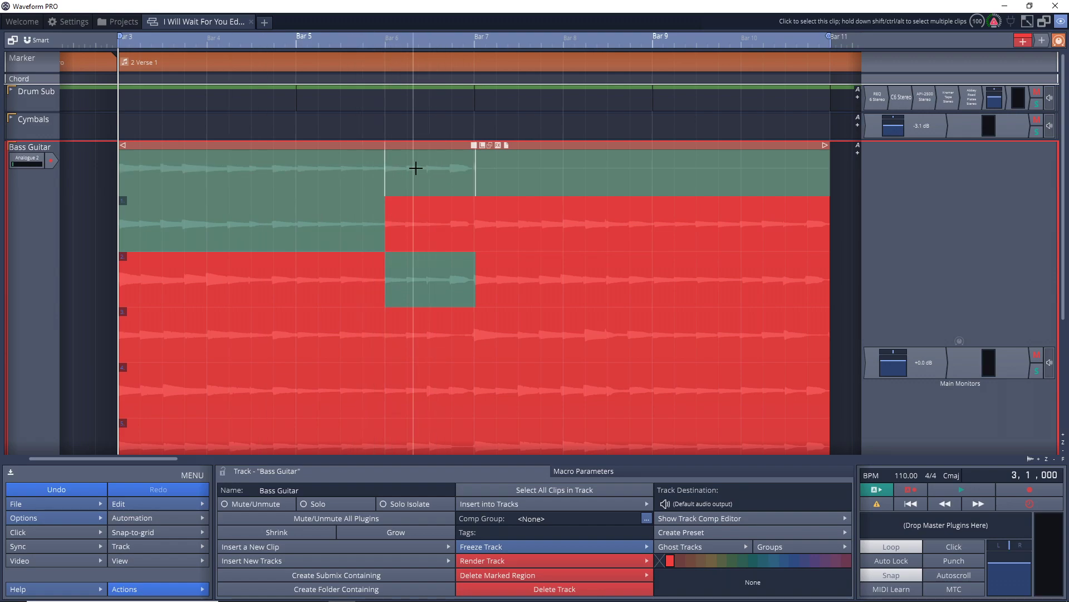
pyautogui.moveTo(474, 223); pyautogui.dragTo(931, 263)
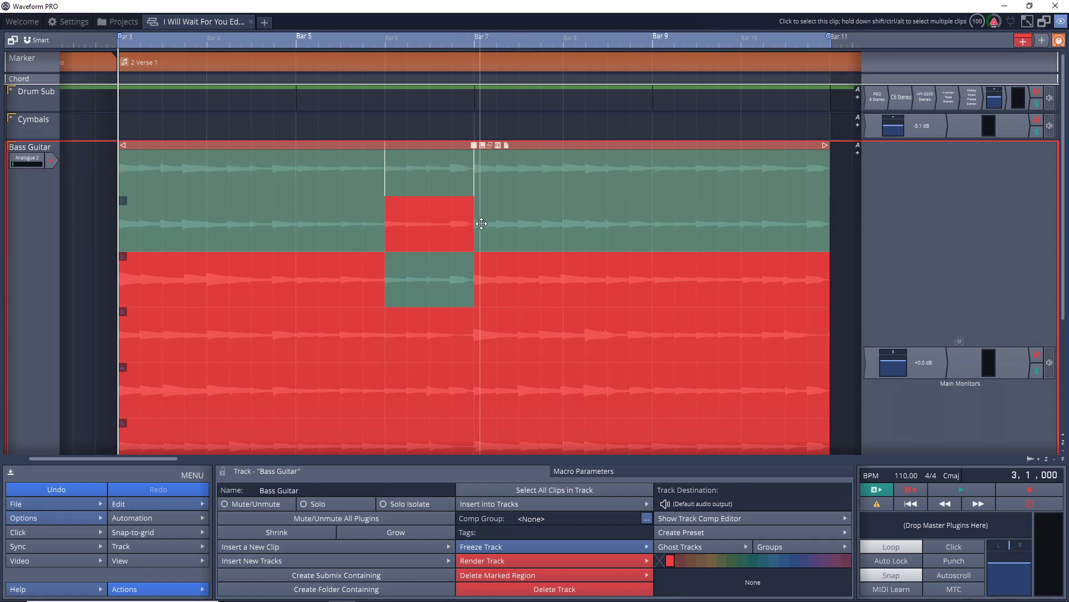
pyautogui.moveTo(473, 226); pyautogui.dragTo(471, 227)
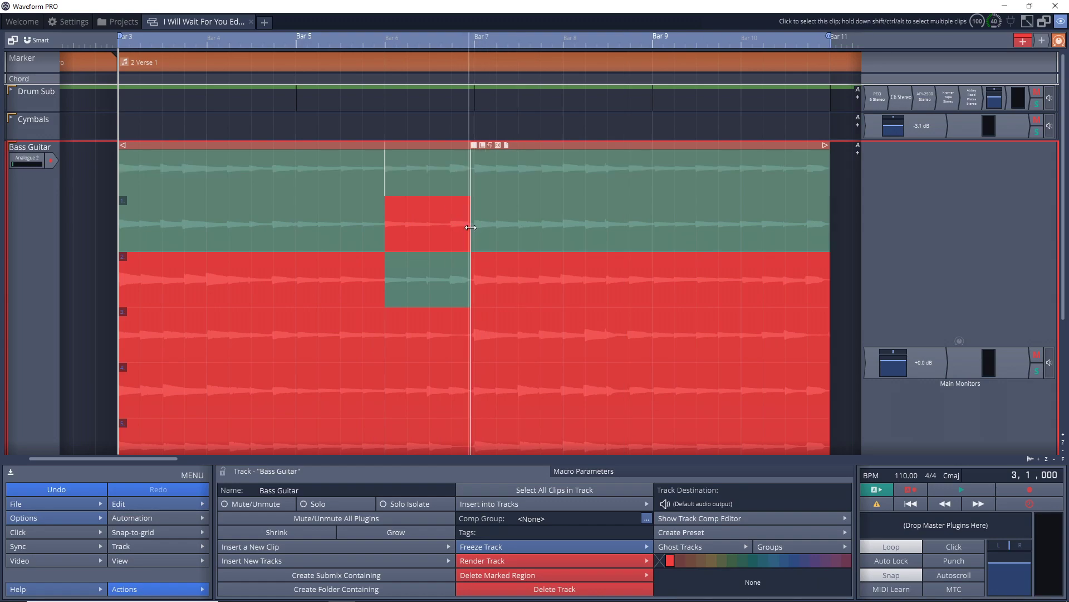
pyautogui.hotkey('ctrl', 'z')
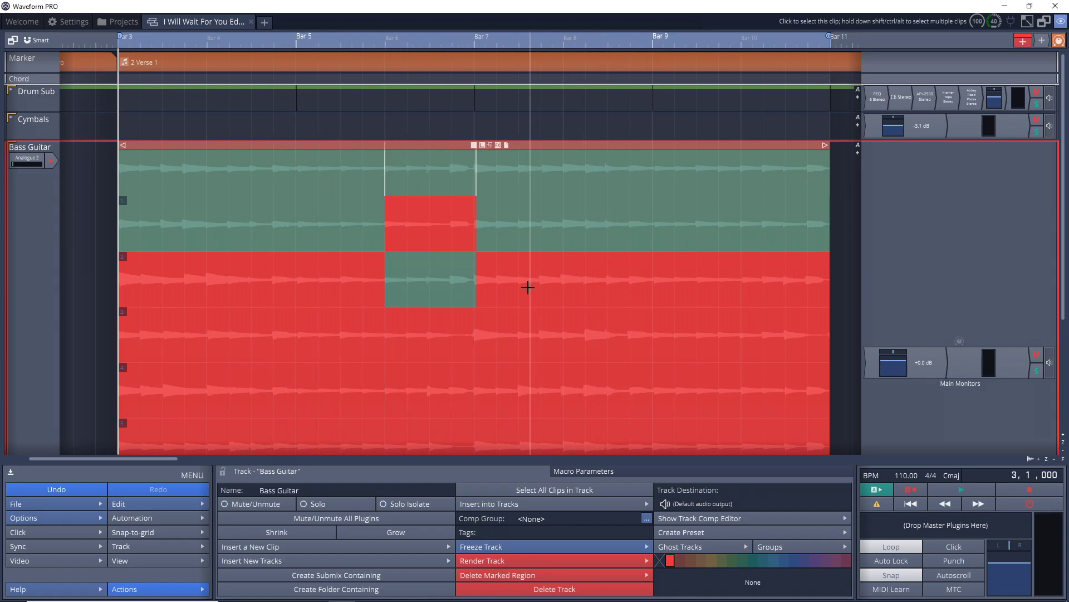
# Step: Audition the comp, then take bars 6–7 from the bottom take lane instead
pyautogui.press('space')
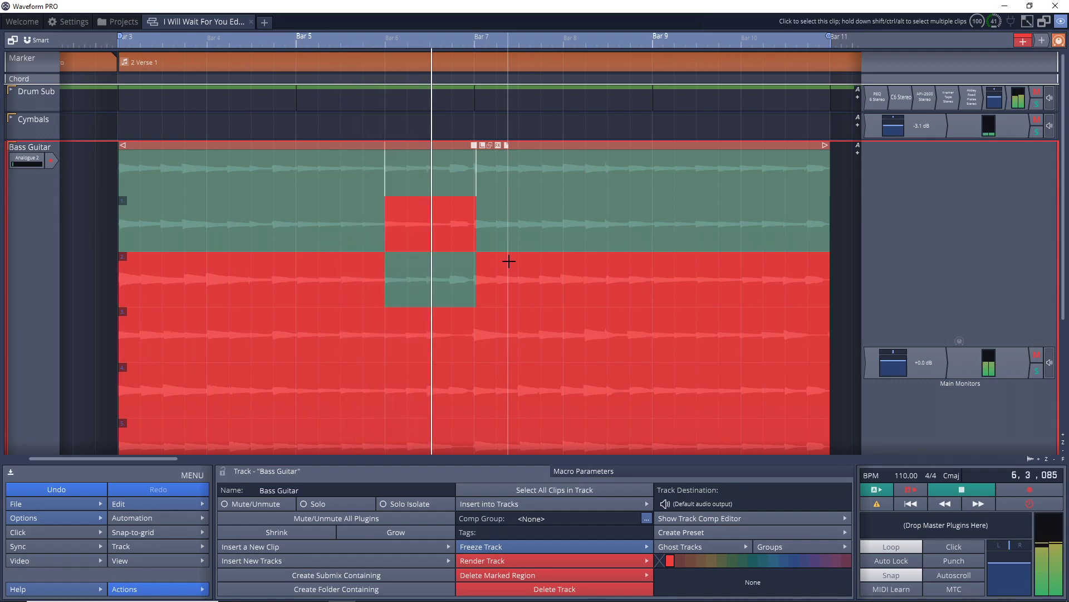
pyautogui.press('space')
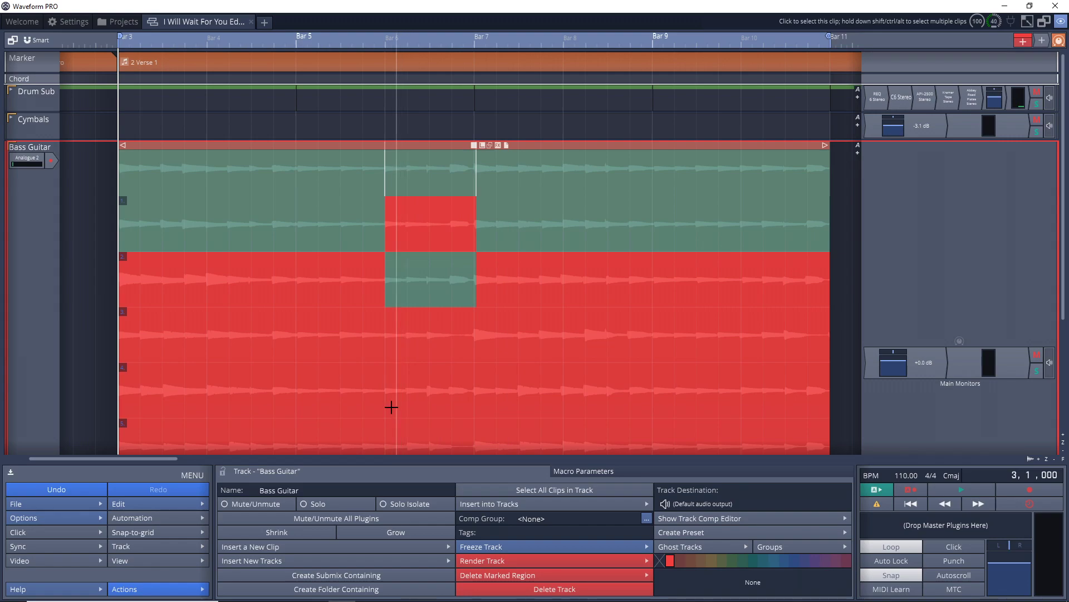
pyautogui.moveTo(385, 433); pyautogui.dragTo(475, 445)
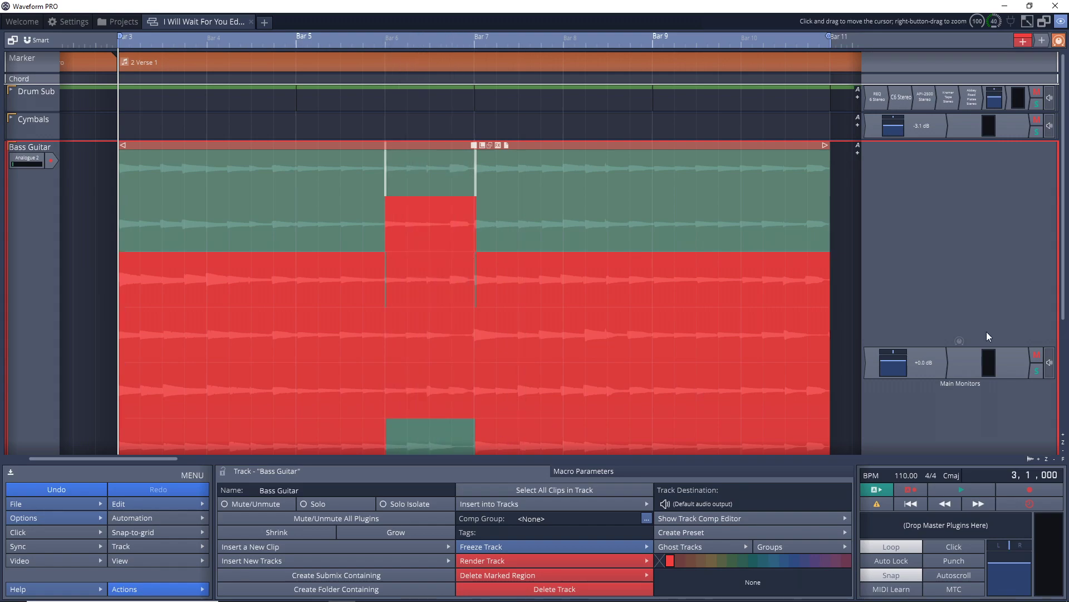
pyautogui.scroll(-2, 840, 309)
# Step: Take the end of the bar 6–7 section from take lane 6 and play the comp
pyautogui.scroll(2, 840, 309)
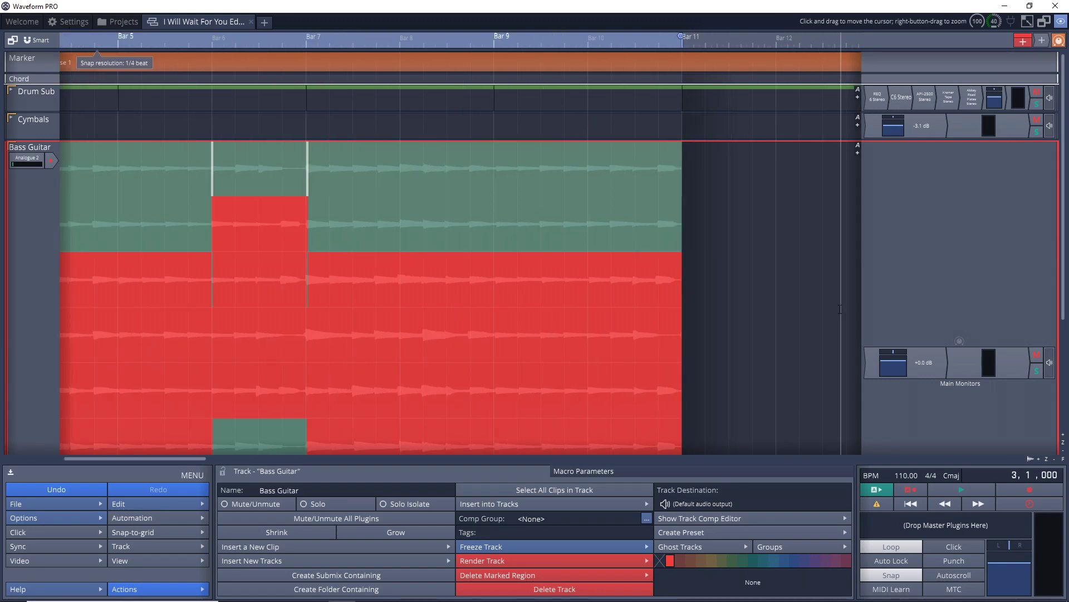
pyautogui.scroll(-1, 840, 309)
pyautogui.scroll(-3, 35, 329)
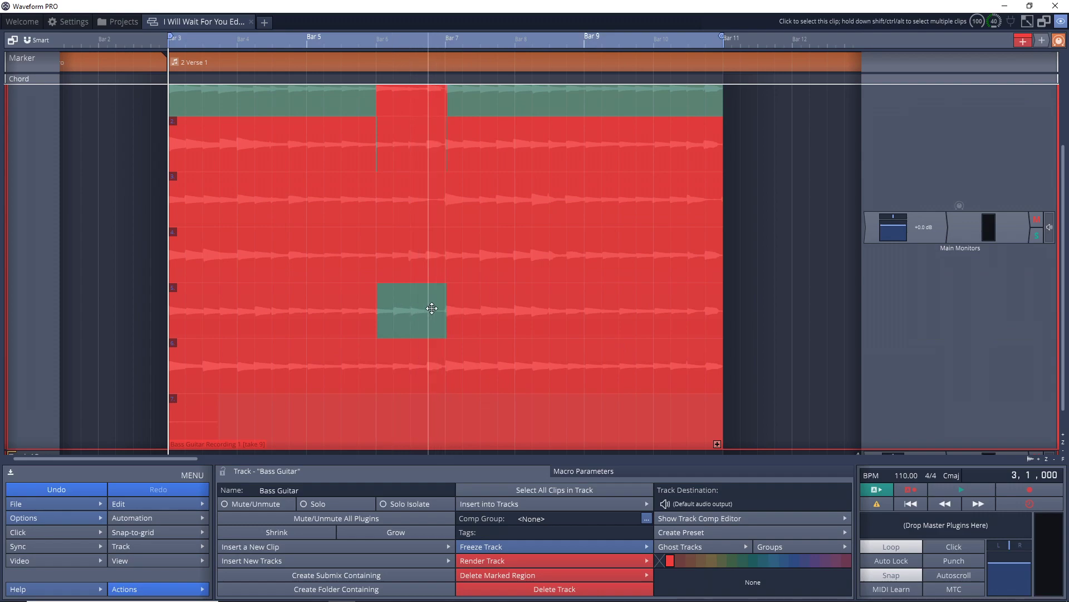
pyautogui.moveTo(427, 366); pyautogui.dragTo(447, 372)
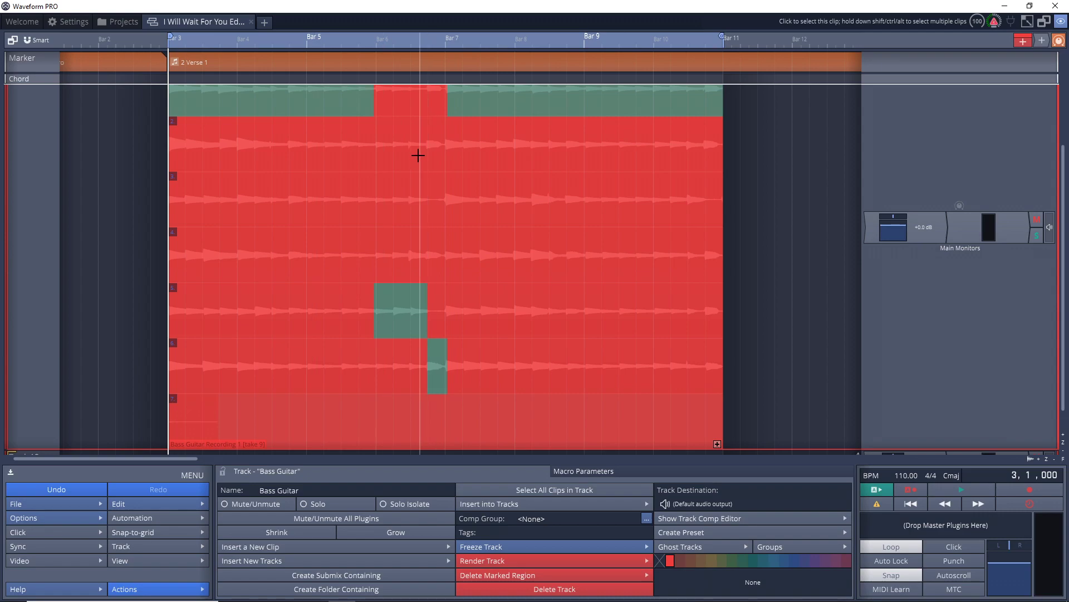
pyautogui.press('space')
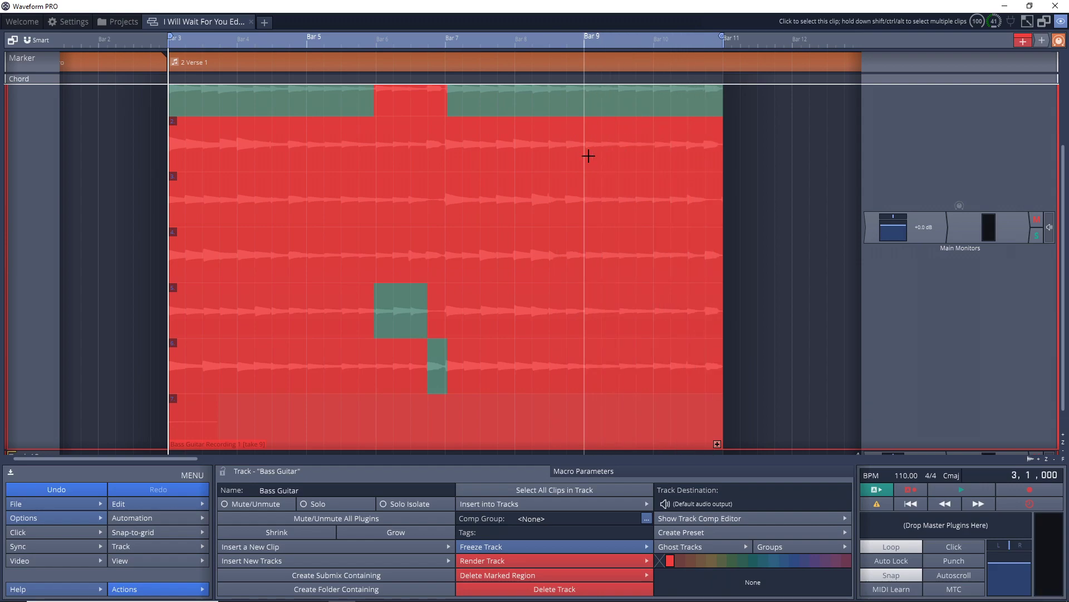
# Step: Comp bar 9 to the clip end from another take and audition it from bar 9
pyautogui.moveTo(585, 202); pyautogui.dragTo(693, 204)
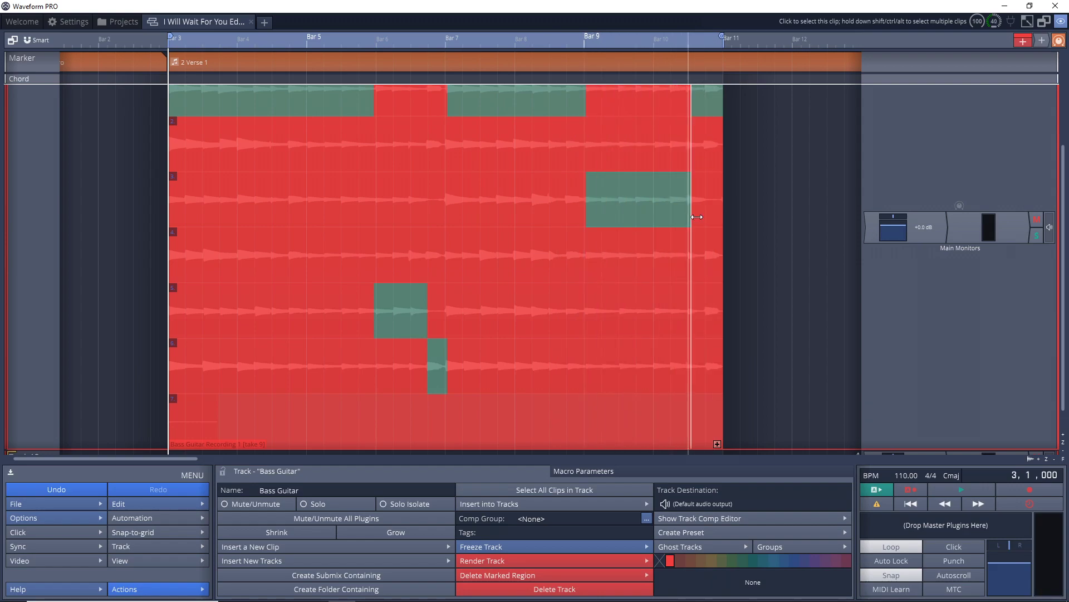
pyautogui.click(587, 81)
pyautogui.press('space')
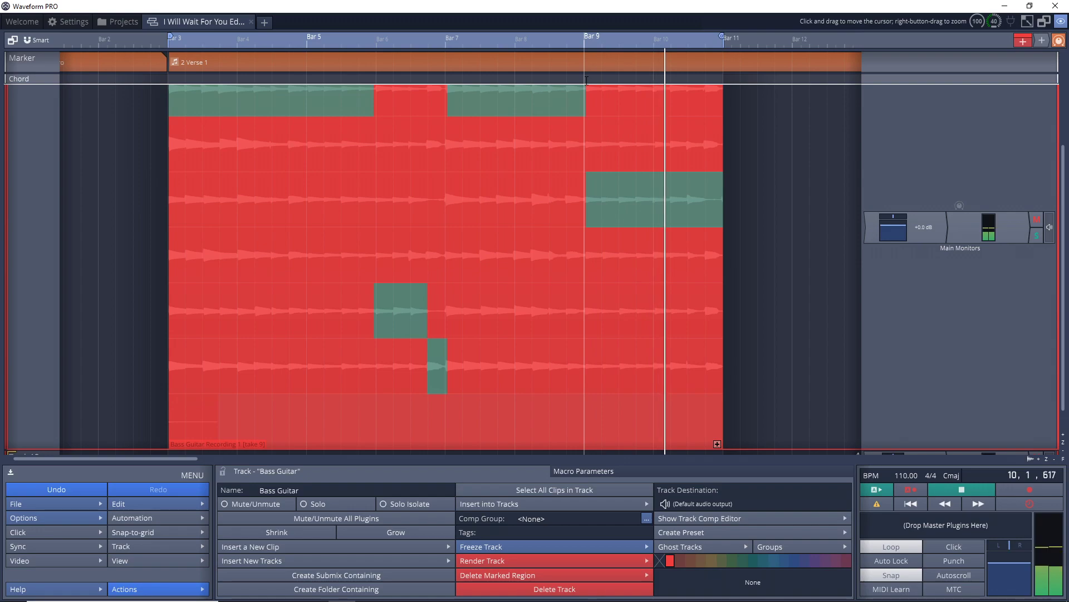
pyautogui.press('space')
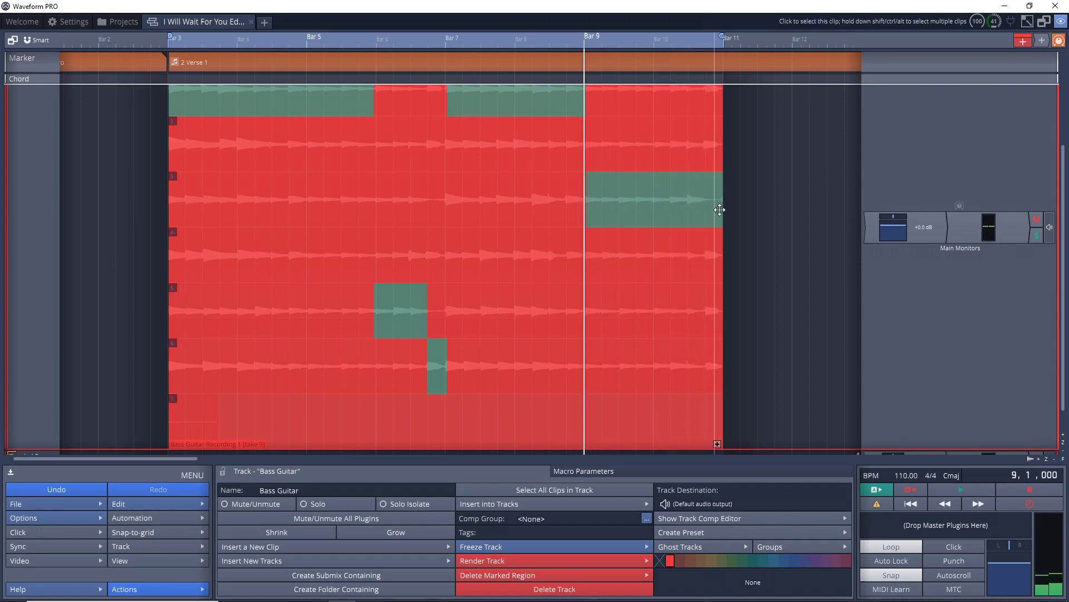
# Step: Switch the bar 9–11 section to the next take down and audition the revision
pyautogui.click(584, 261)
pyautogui.press('space')
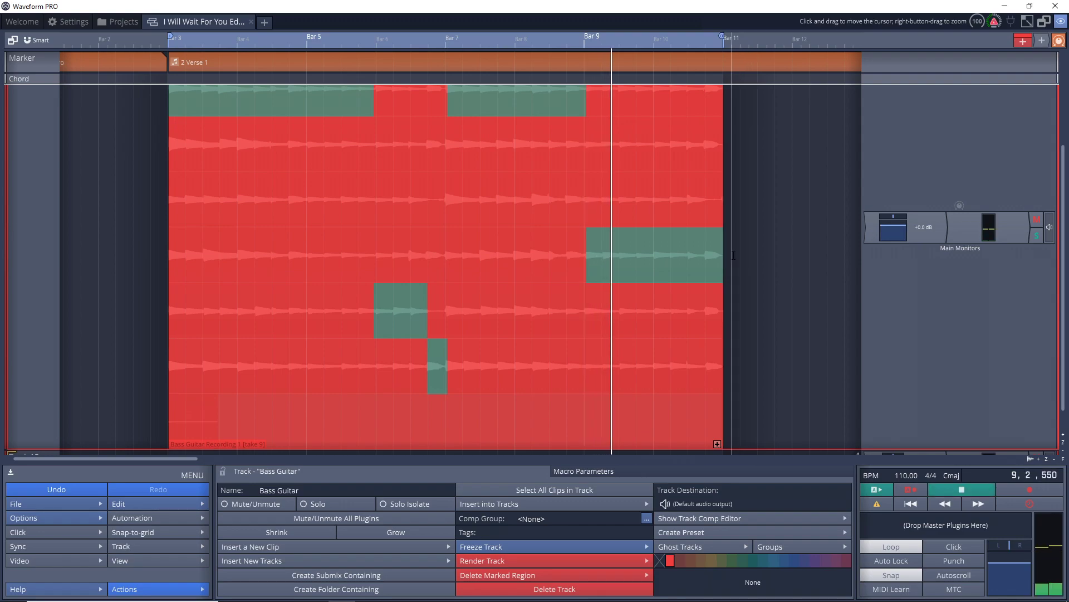
pyautogui.press('space')
pyautogui.press('space')
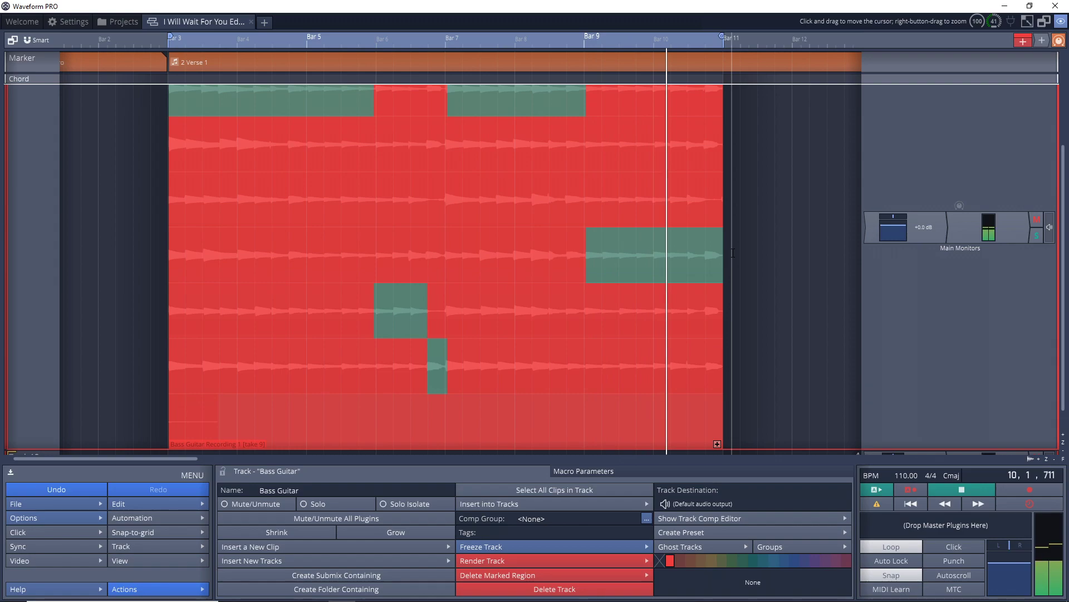
pyautogui.press('space')
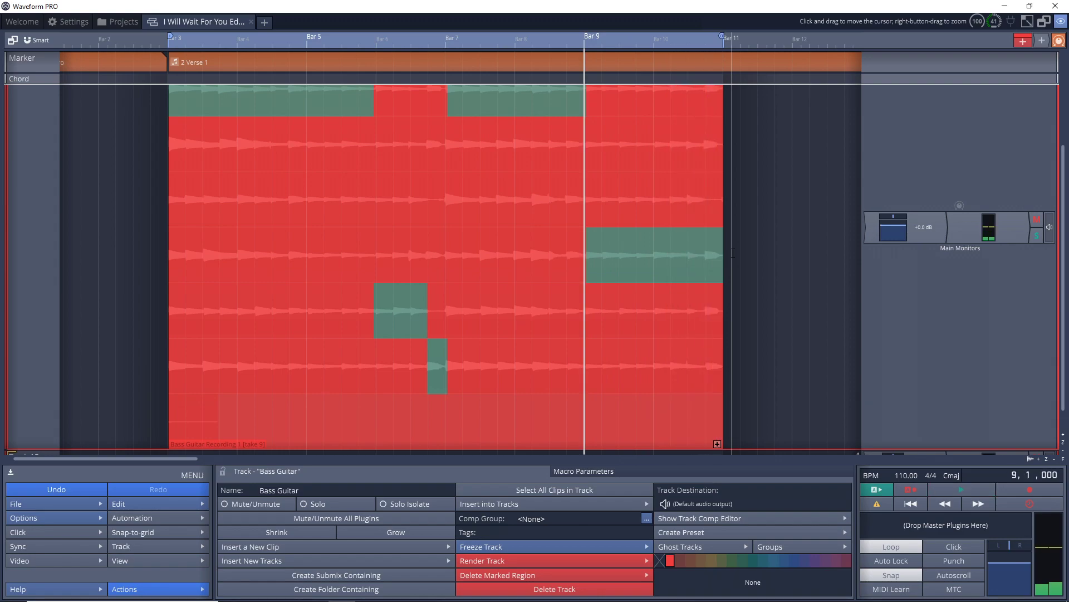
pyautogui.moveTo(1065, 298)
pyautogui.mouseDown()
pyautogui.moveTo(1065, 315)
pyautogui.moveTo(1065, 213)
pyautogui.moveTo(1065, 298)
pyautogui.mouseUp()
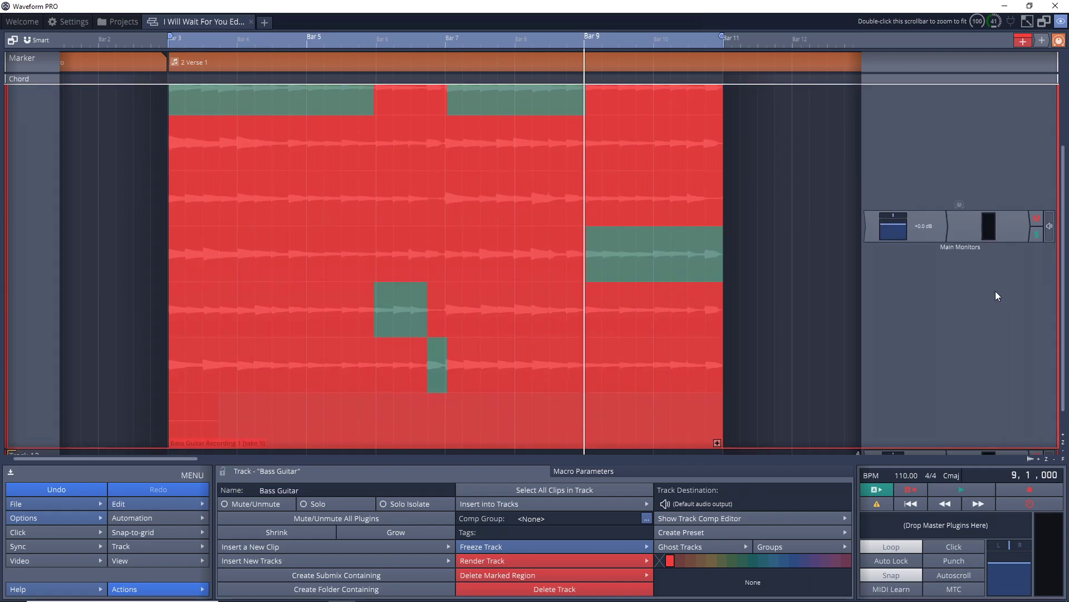
# Step: Hide the bass clip's take lanes and check which comp is in use
pyautogui.scroll(4, 200, 251)
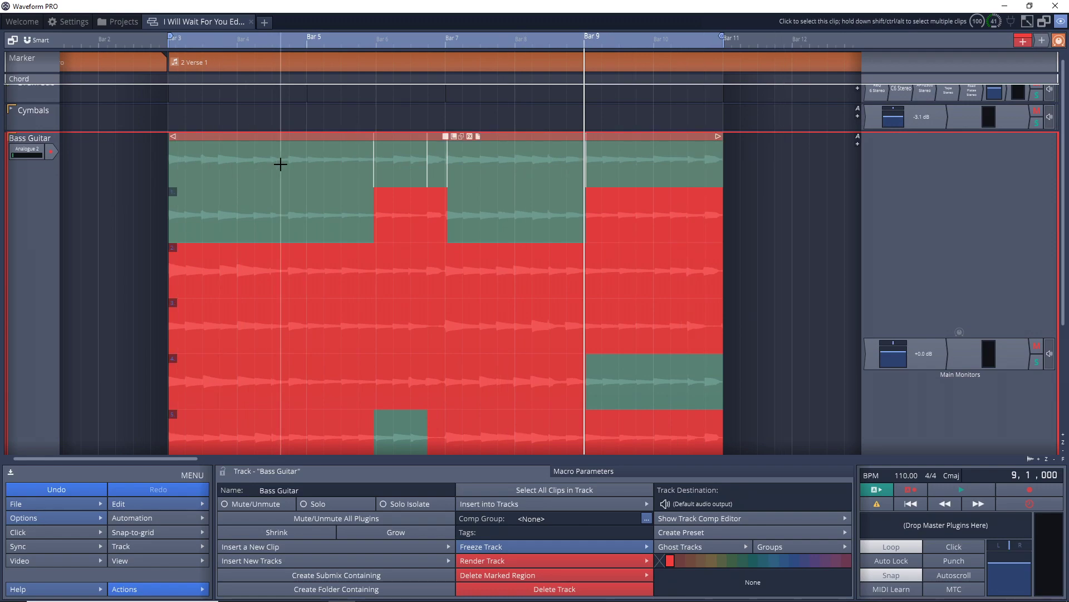
pyautogui.scroll(-2, 35, 301)
pyautogui.scroll(-4, 35, 301)
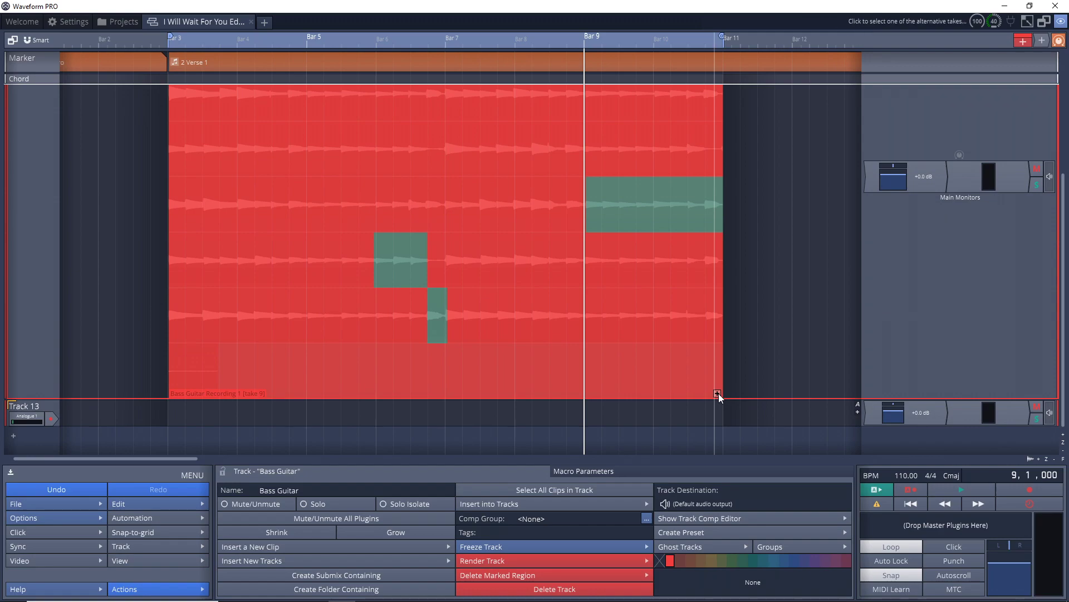
pyautogui.click(718, 393)
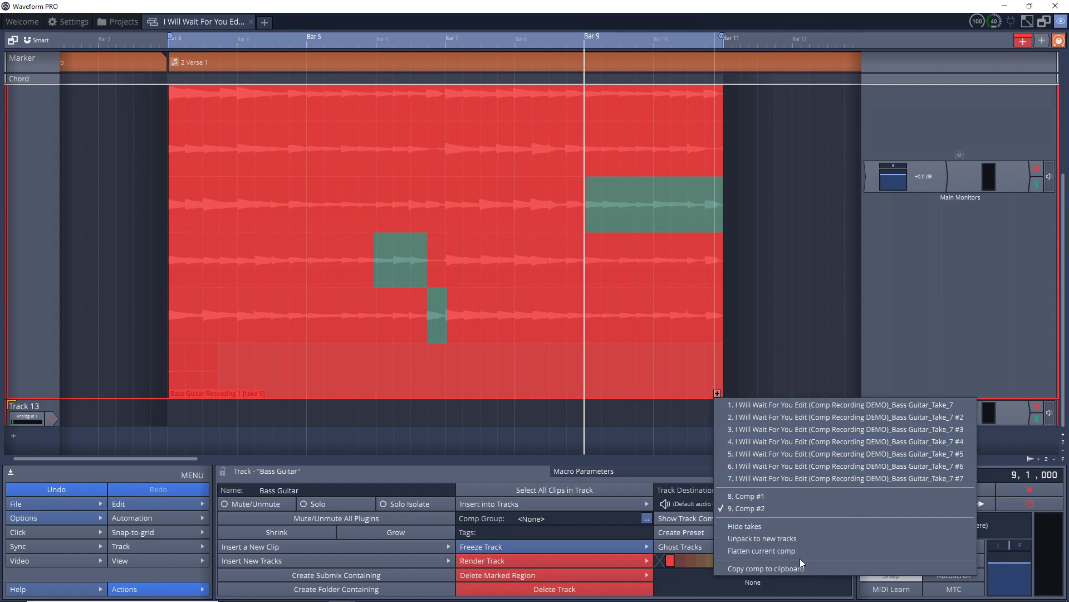
pyautogui.click(771, 529)
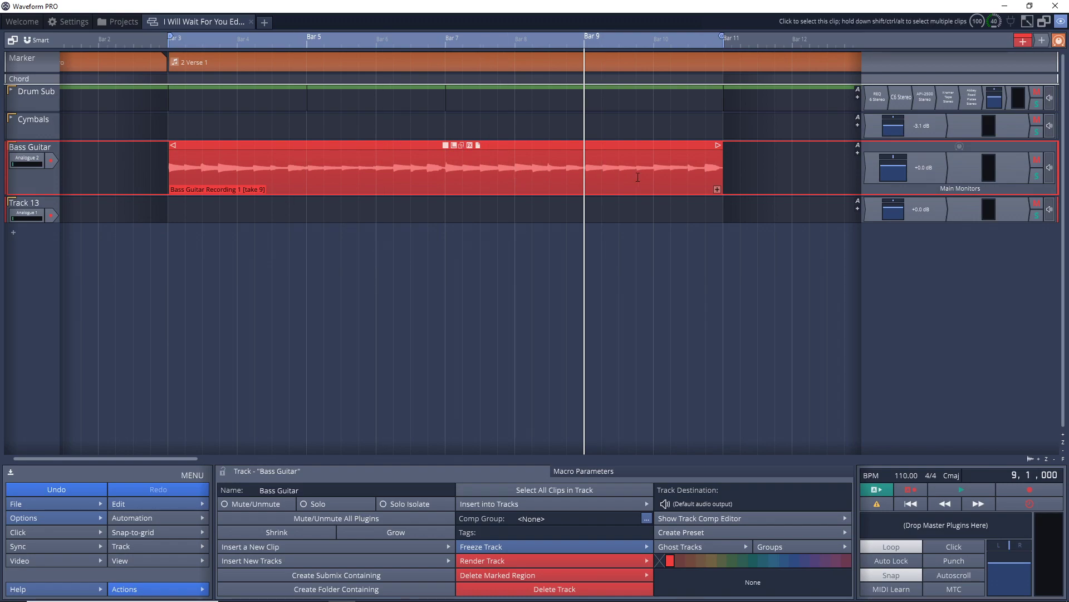
pyautogui.click(718, 189)
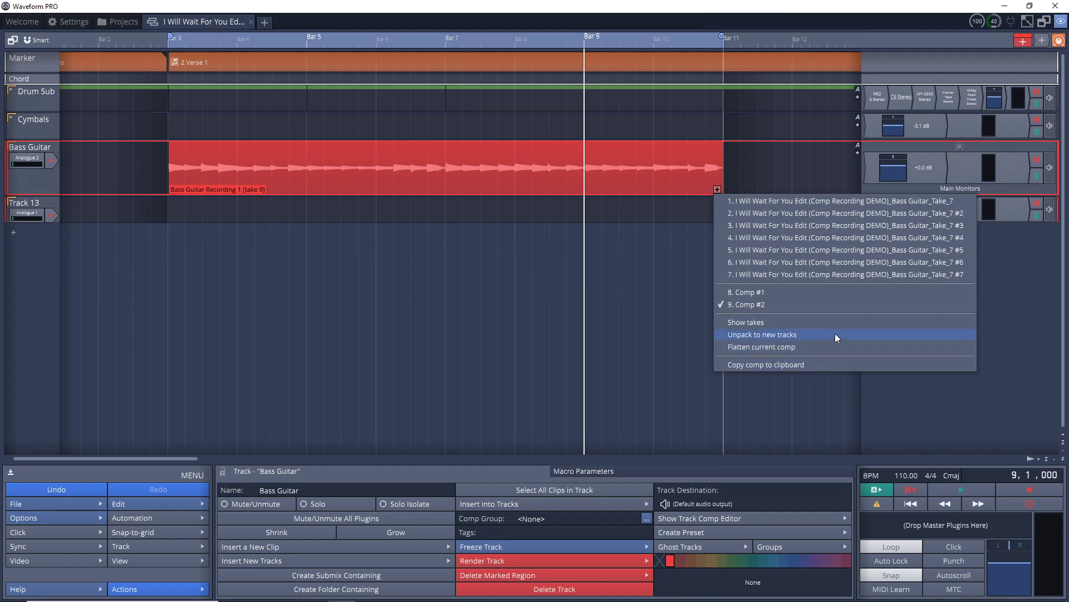
pyautogui.click(171, 264)
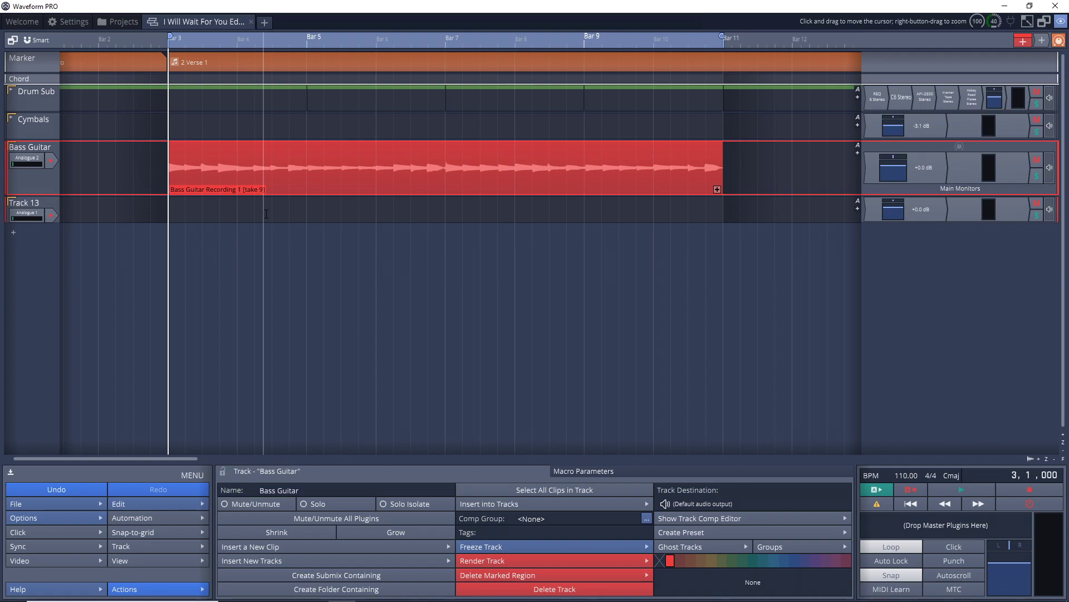
# Step: Enlarge the Bass Guitar track height to show the take 9 comp waveform
pyautogui.doubleClick(21, 184)
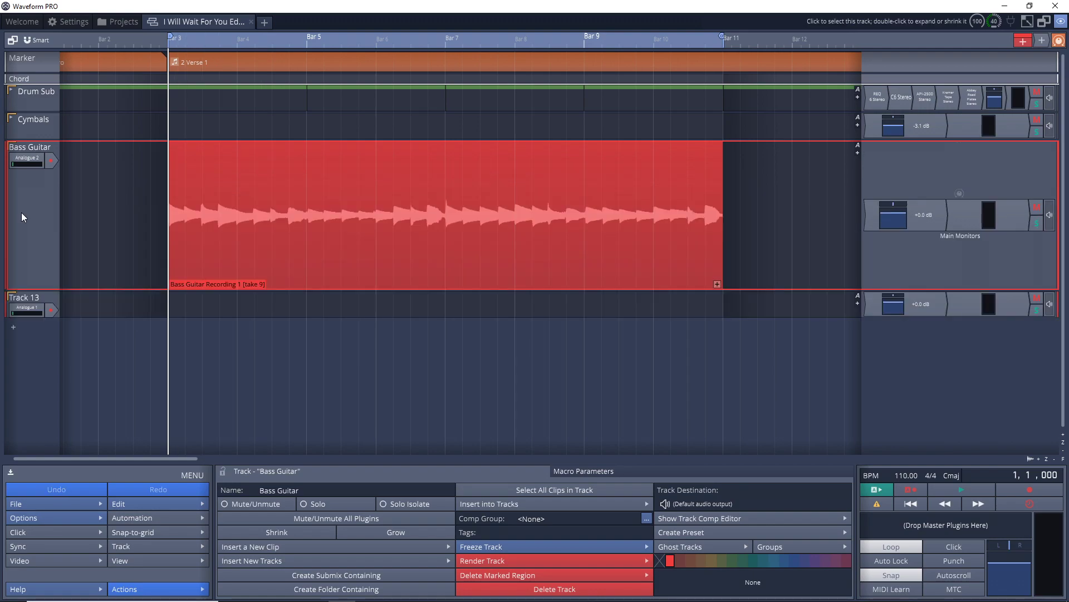